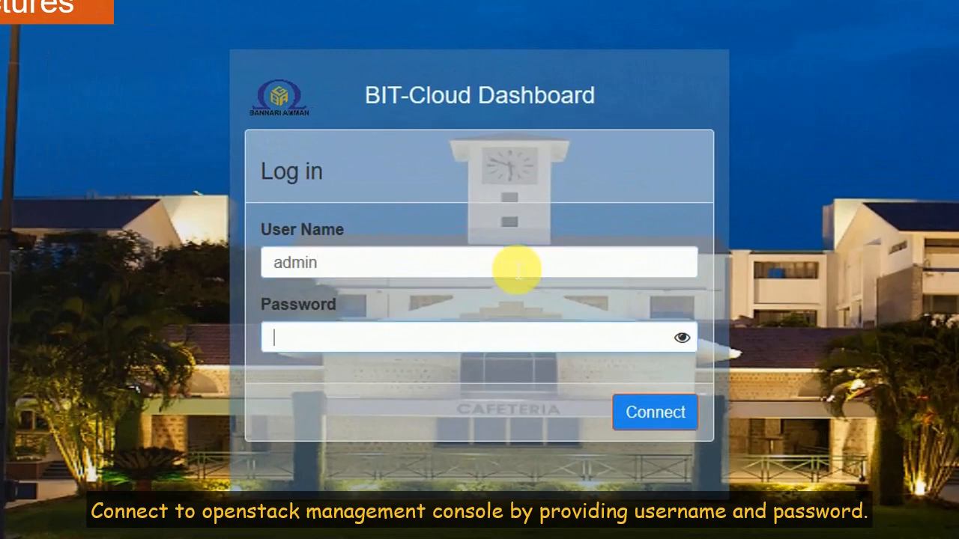
# Step: Enter the administrator account password on the dashboard login page
pyautogui.write('**********')
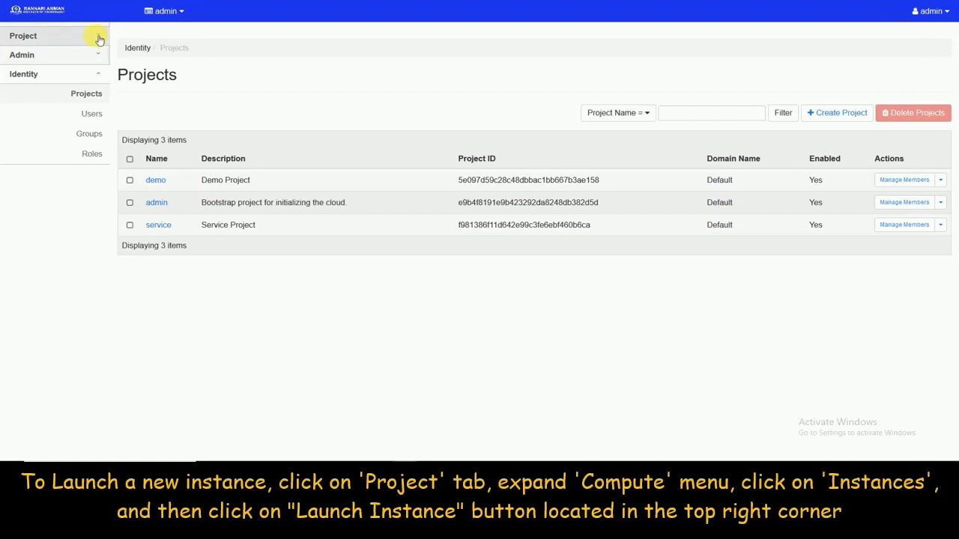
# Step: Go to Project > Compute > Instances and start the Launch Instance wizard
pyautogui.click(113, 39)
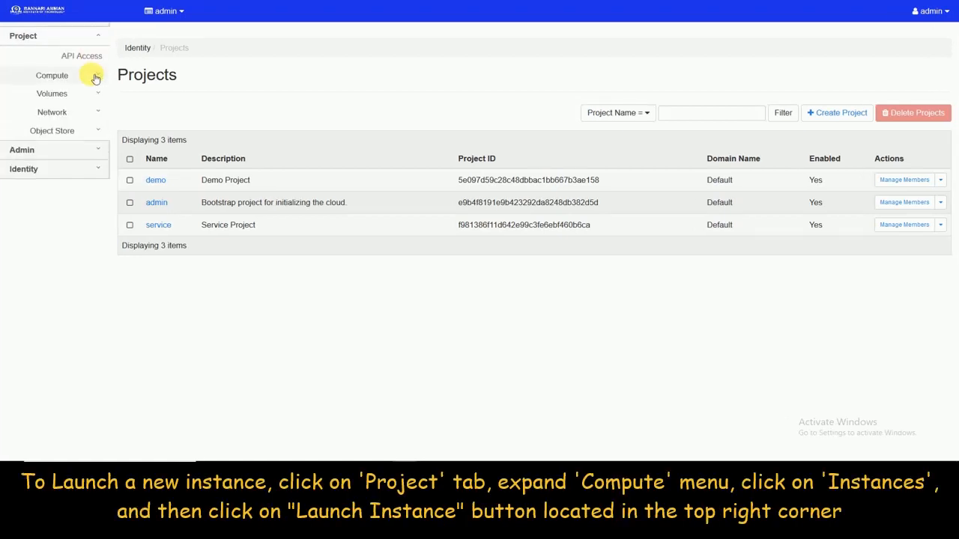
pyautogui.click(95, 77)
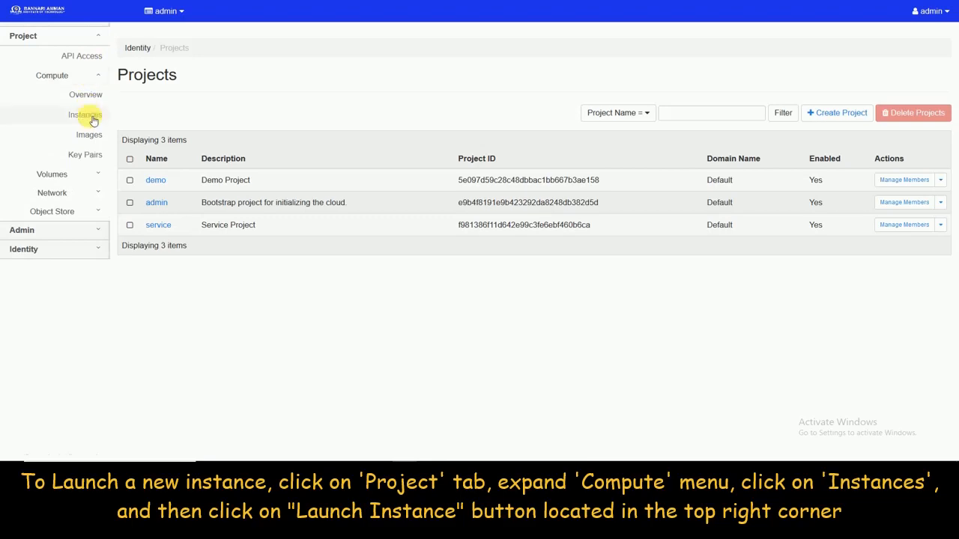
pyautogui.click(85, 114)
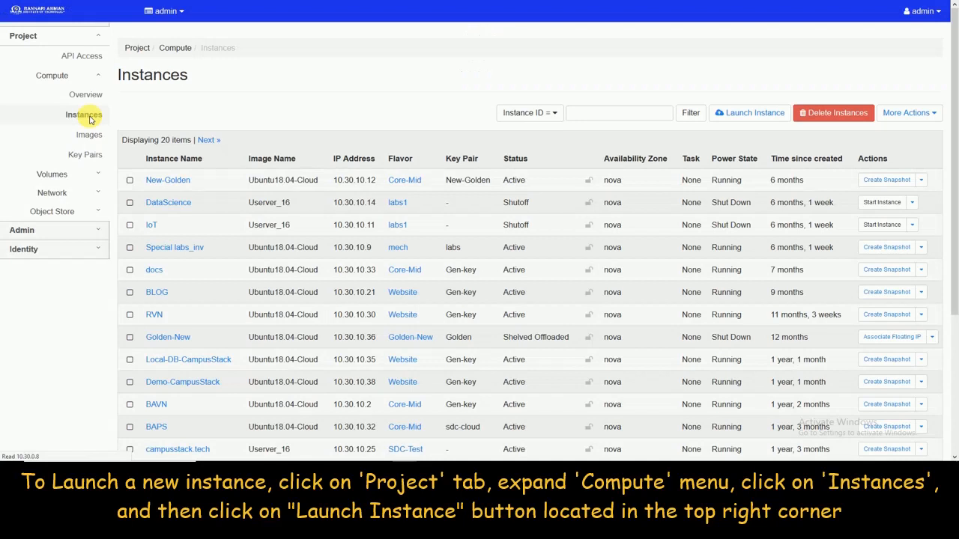
pyautogui.click(745, 118)
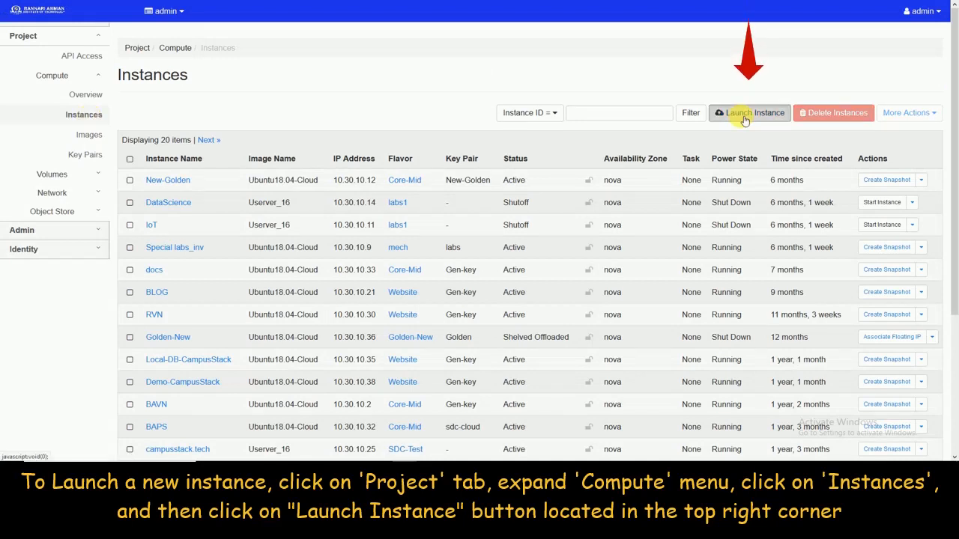
pyautogui.click(744, 120)
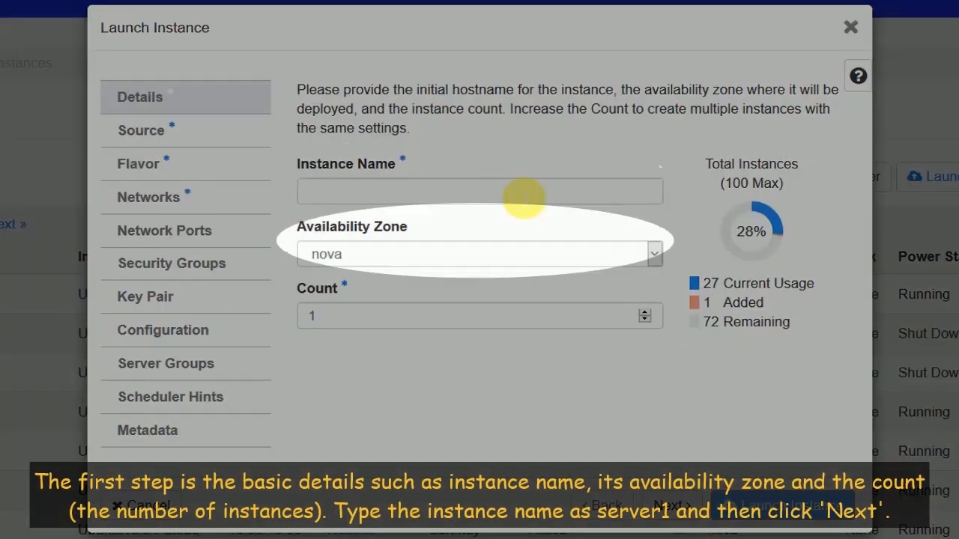
# Step: Enter 'Server1' as the instance name and advance to the Source step
pyautogui.click(524, 197)
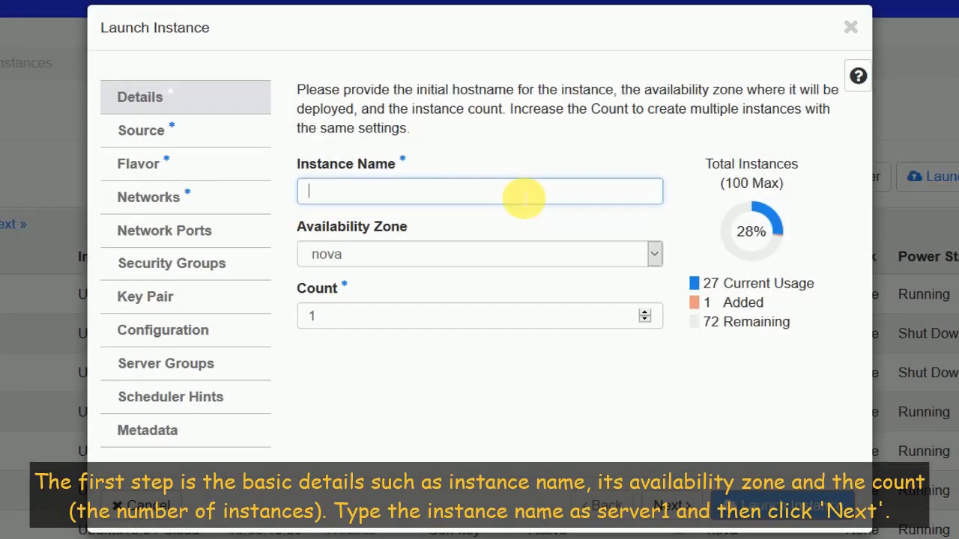
pyautogui.write('Server')
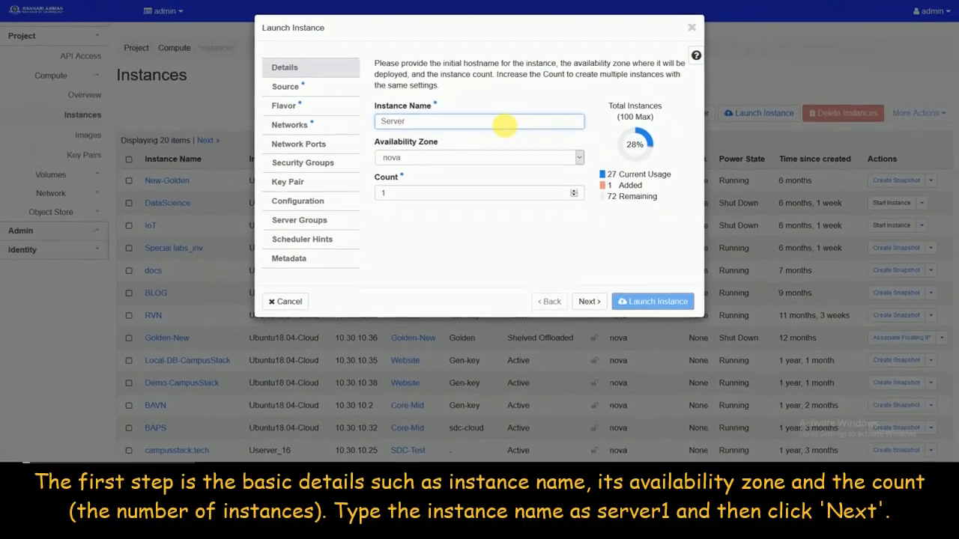
pyautogui.write('1')
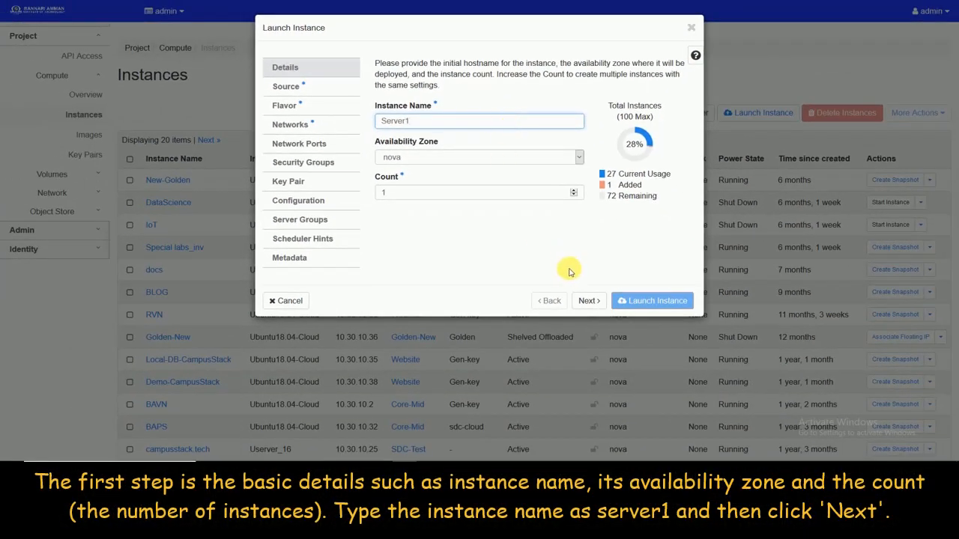
pyautogui.click(589, 301)
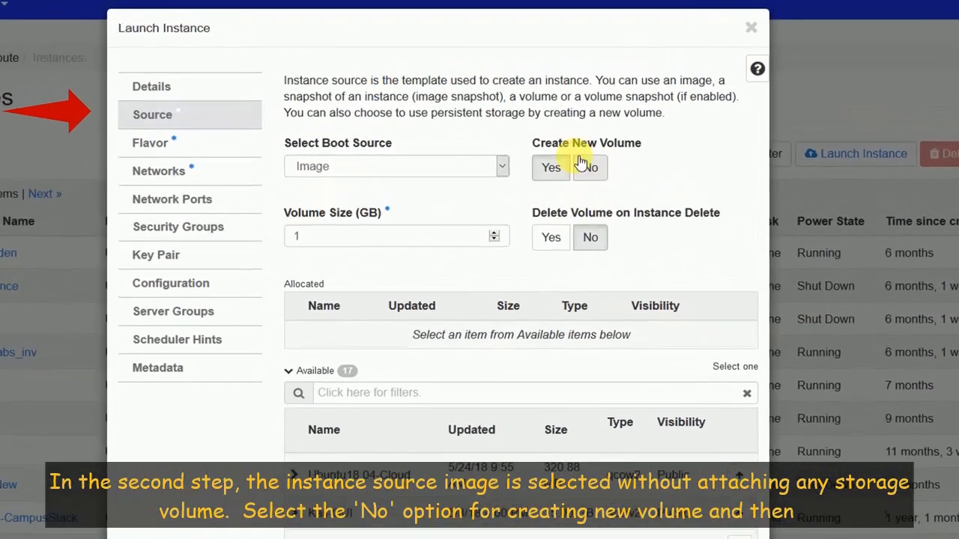
# Step: Use Image as boot source with no new volume, allocating Ubuntu18.04-Cloud, then continue
pyautogui.click(595, 171)
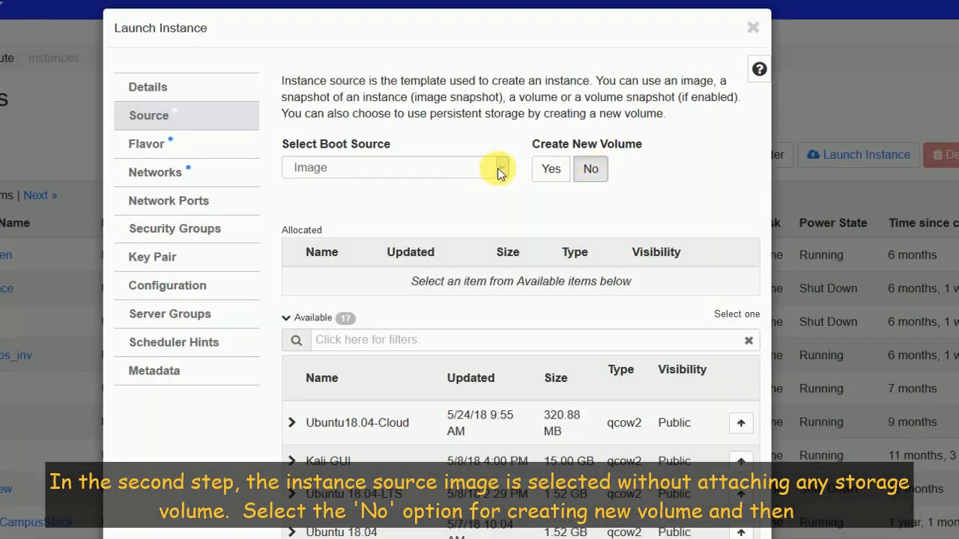
pyautogui.click(499, 170)
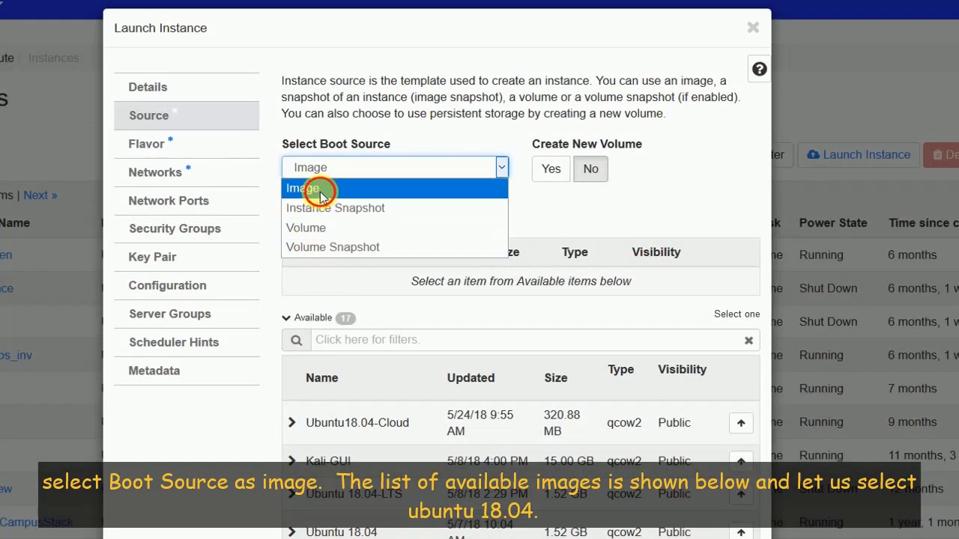
pyautogui.click(321, 192)
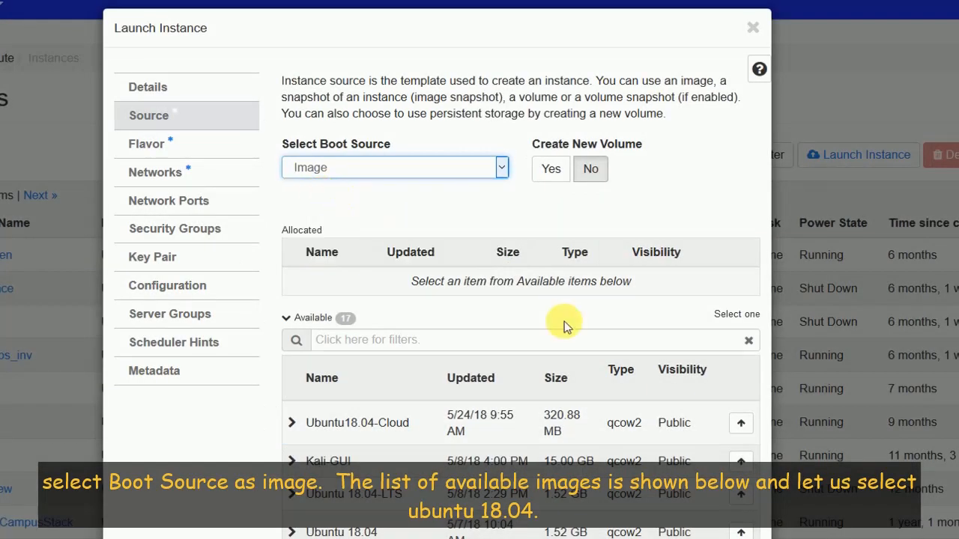
pyautogui.click(740, 424)
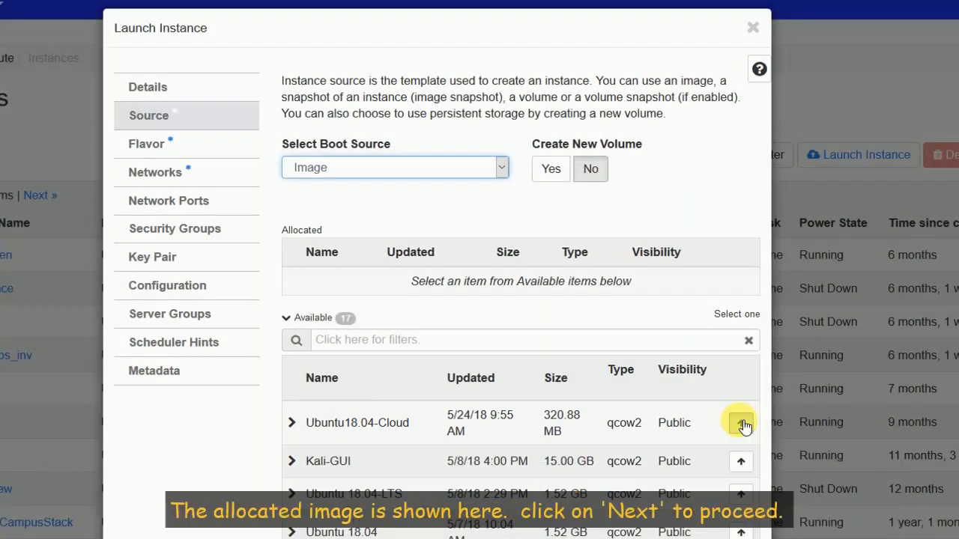
pyautogui.click(741, 423)
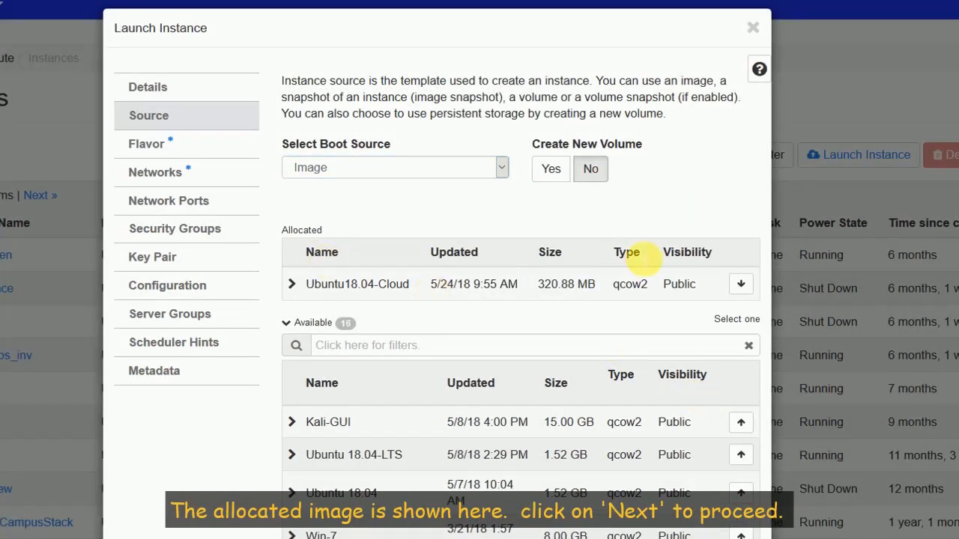
pyautogui.scroll(-3, 644, 259)
pyautogui.scroll(-5, 626, 228)
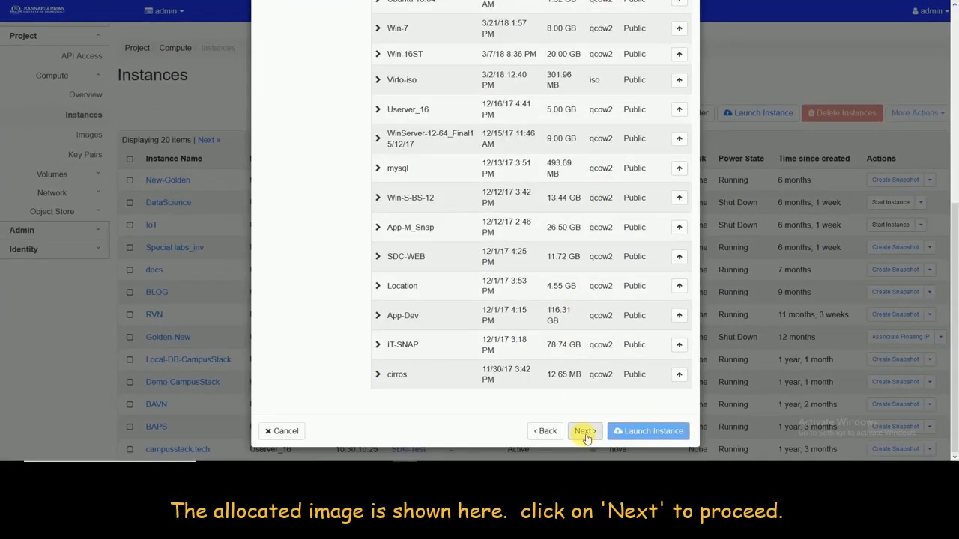
pyautogui.click(593, 538)
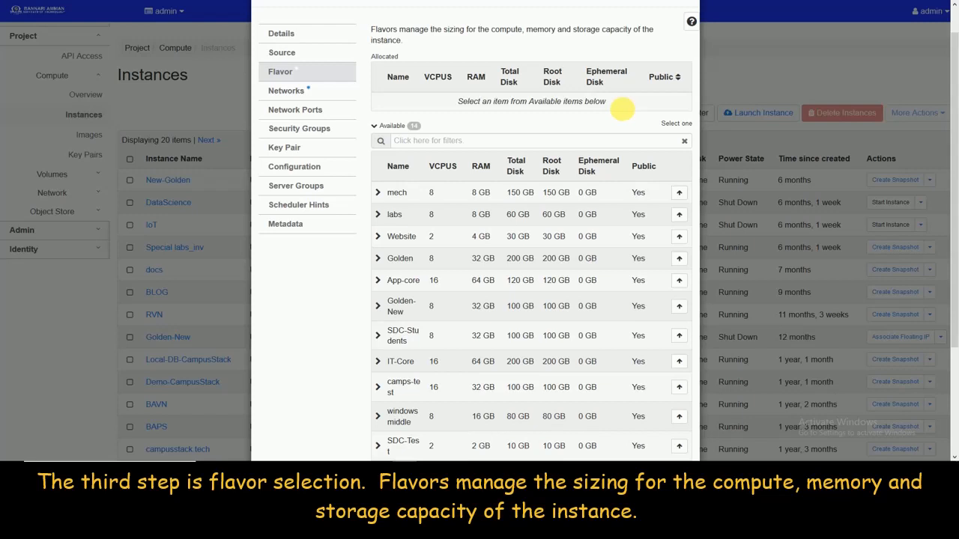
# Step: Allocate the Website flavor and proceed to the Networks step
pyautogui.click(678, 238)
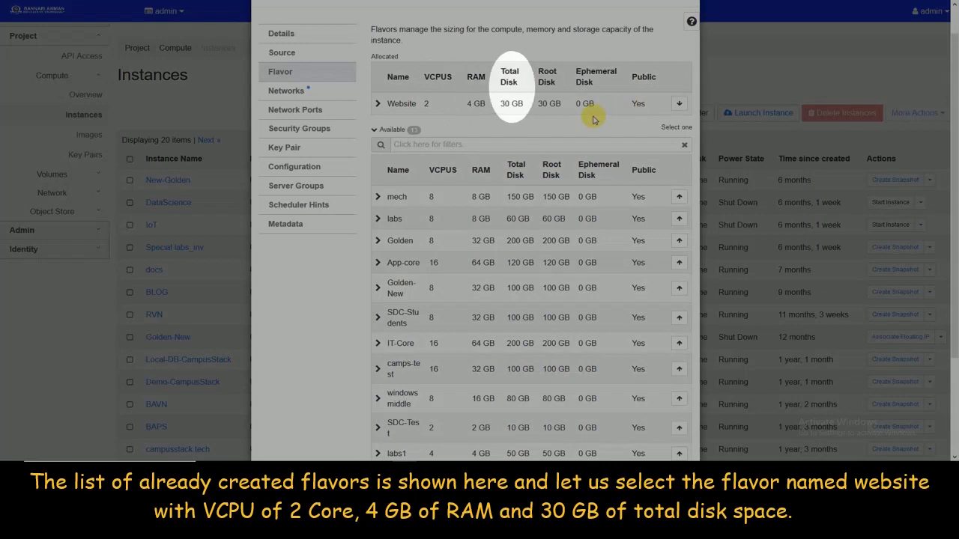
pyautogui.scroll(-3, 595, 116)
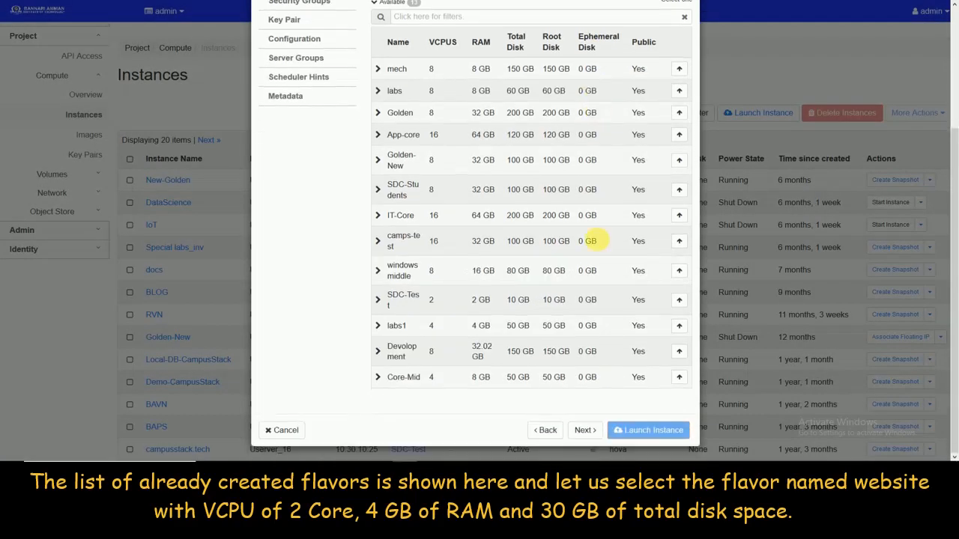
pyautogui.click(583, 432)
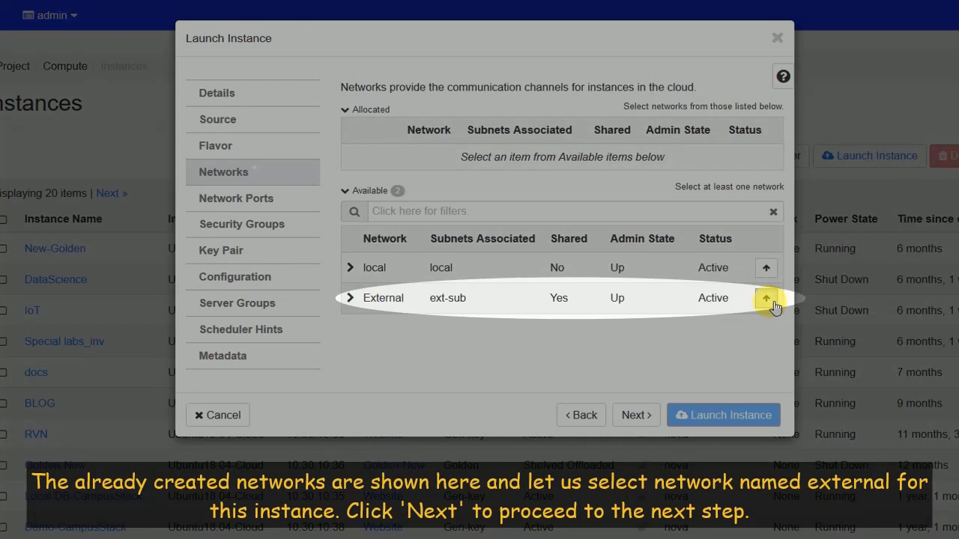
# Step: Allocate the External network and proceed to the Network Ports step
pyautogui.click(772, 302)
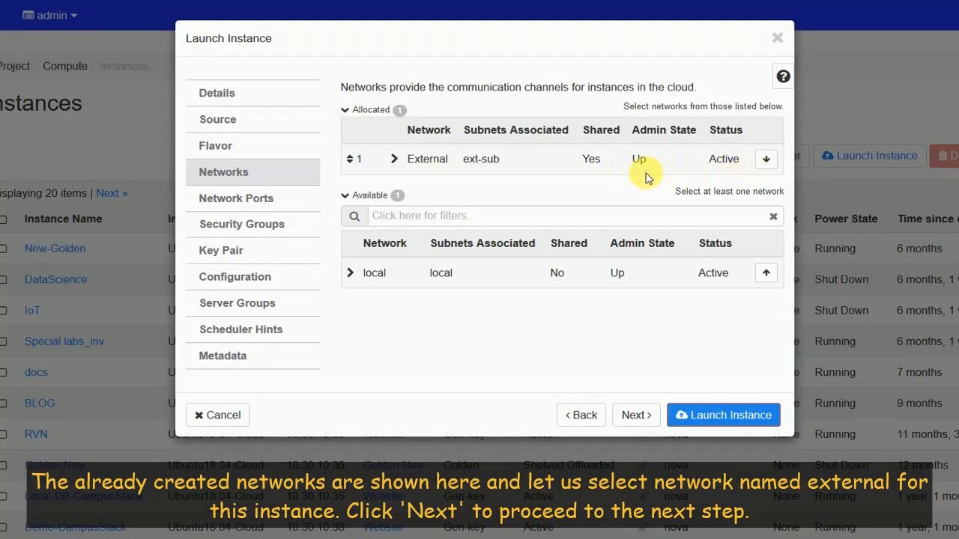
pyautogui.click(646, 415)
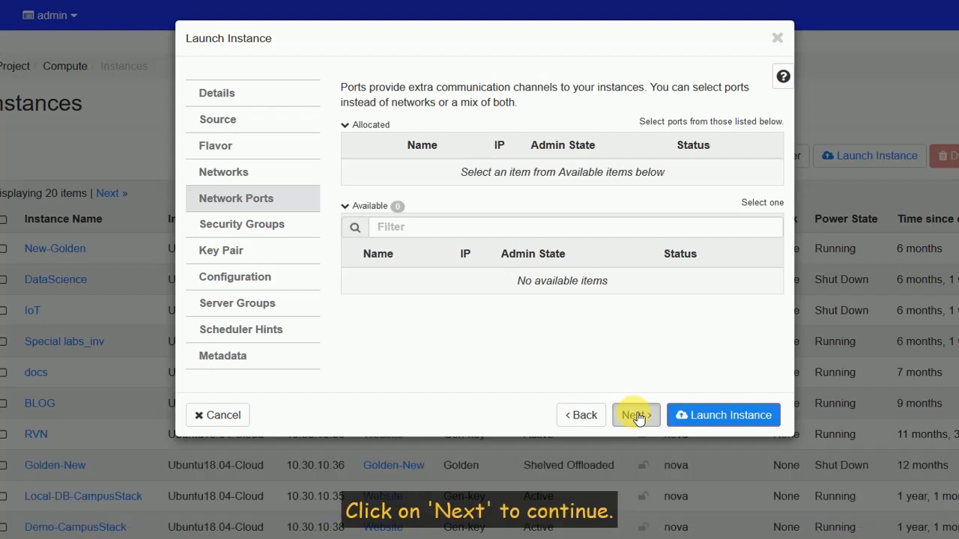
# Step: Remove the default security group so only test remains, then reach Key Pair
pyautogui.click(635, 416)
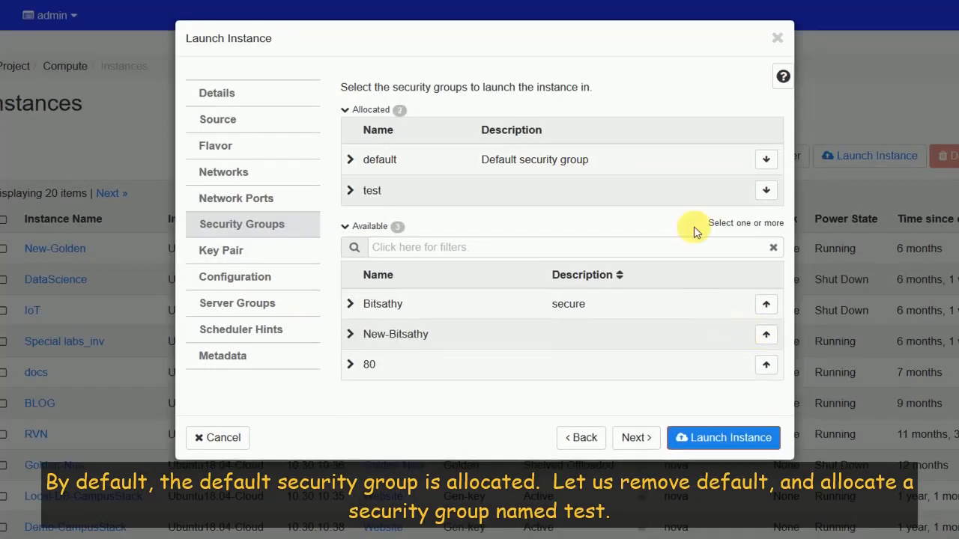
pyautogui.click(766, 160)
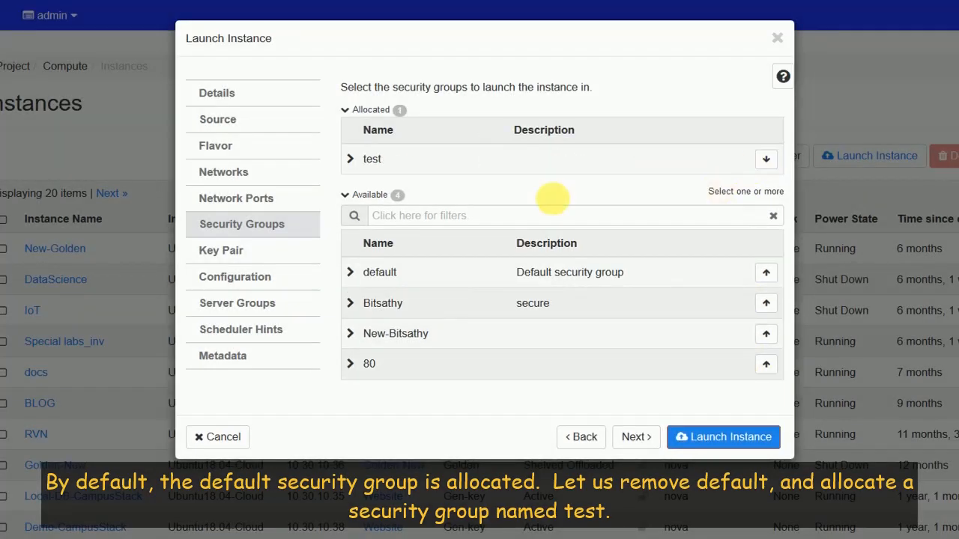
pyautogui.click(635, 438)
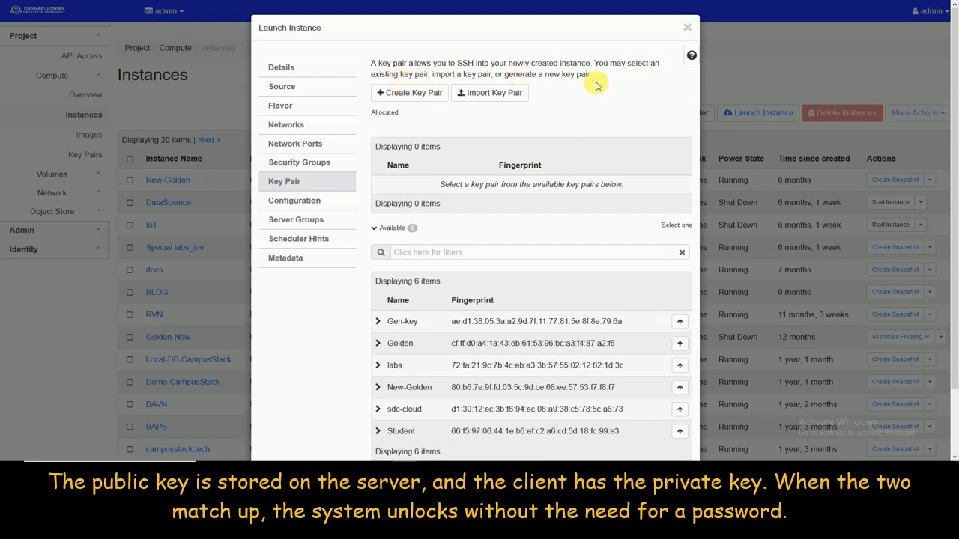
# Step: Allocate the Gen-key key pair and proceed to the Configuration step
pyautogui.scroll(-1, 599, 84)
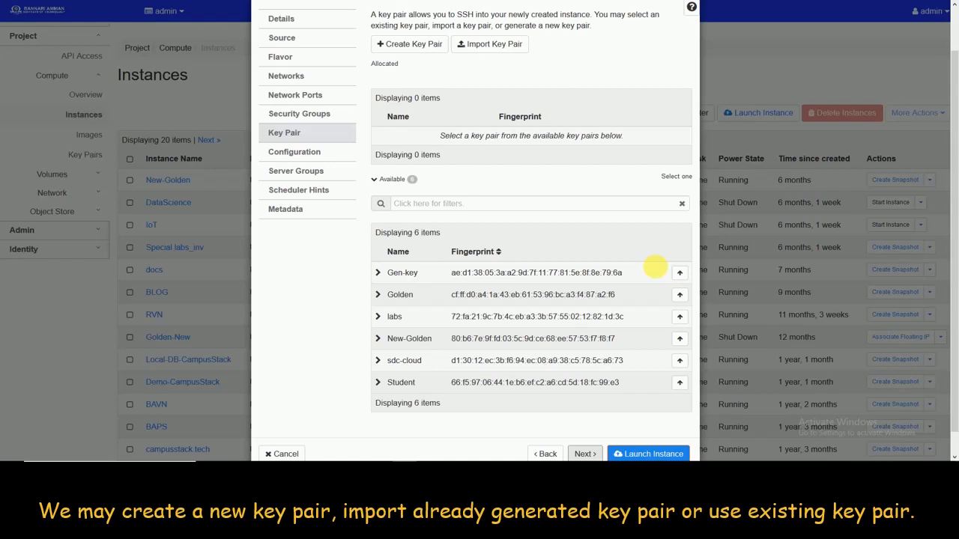
pyautogui.click(679, 275)
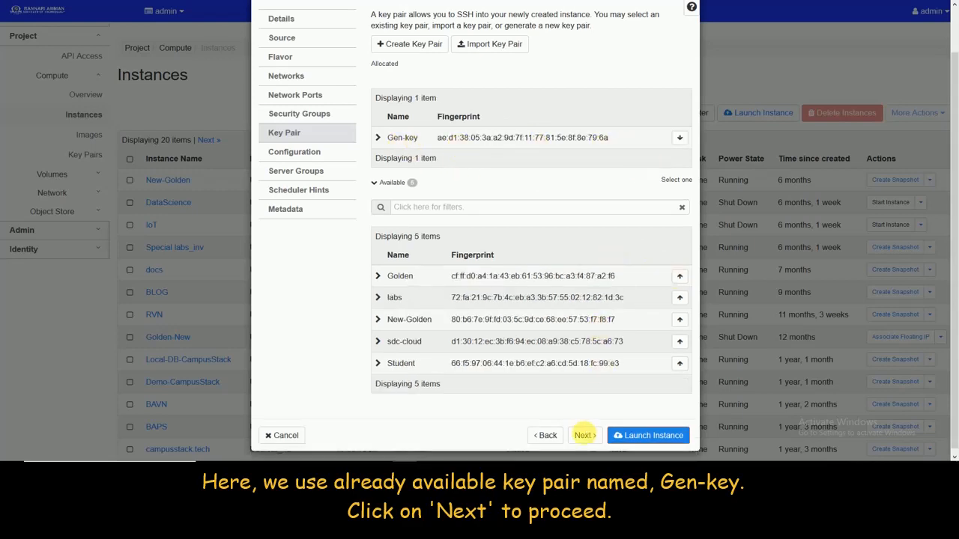
pyautogui.click(583, 435)
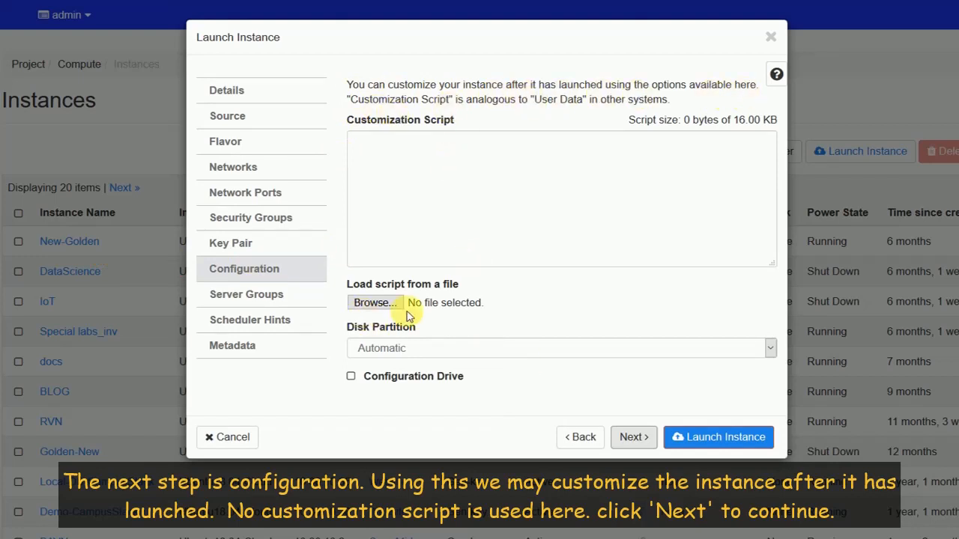
# Step: Pass Configuration and Scheduler Hints without adding a script or hints
pyautogui.click(641, 440)
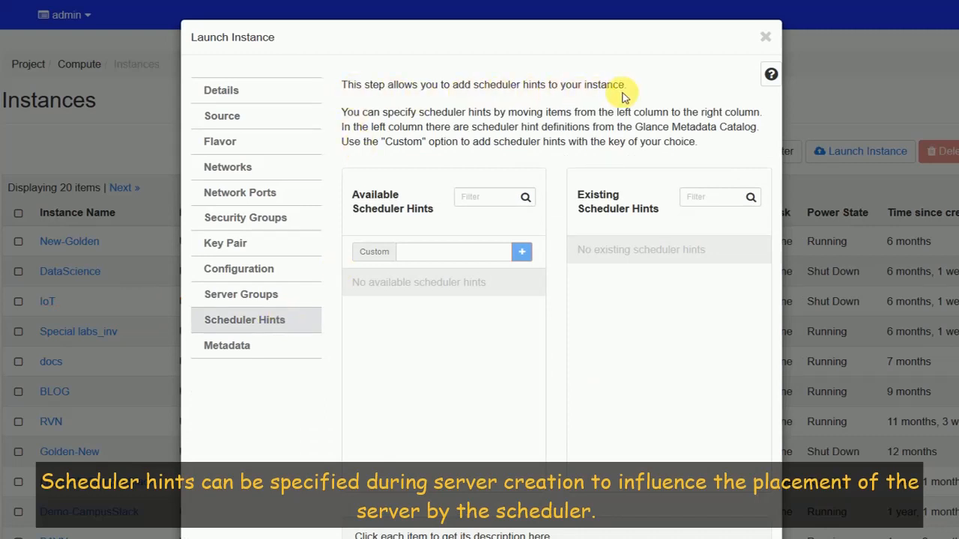
pyautogui.scroll(-1, 623, 95)
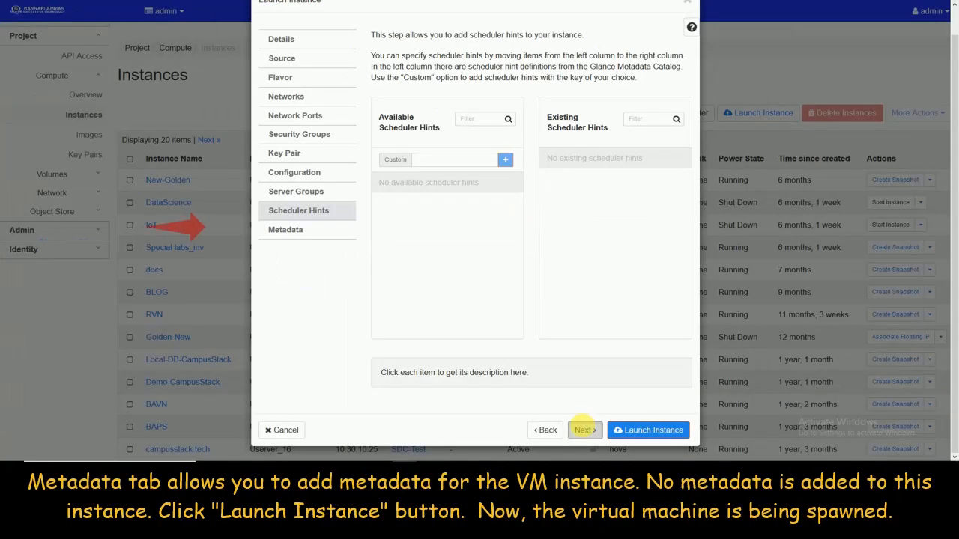
pyautogui.click(584, 430)
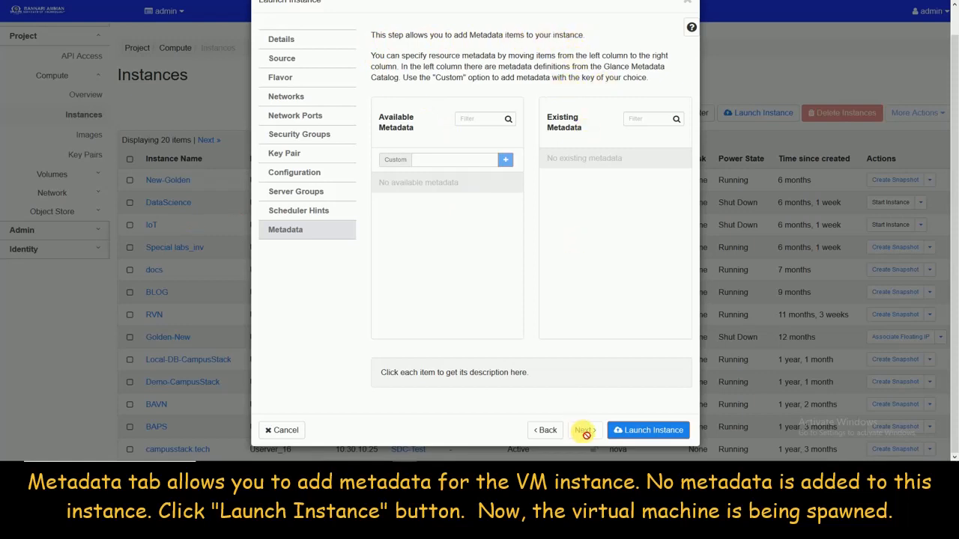
# Step: Launch Server1 and view its Website flavor details in the instances list
pyautogui.click(634, 438)
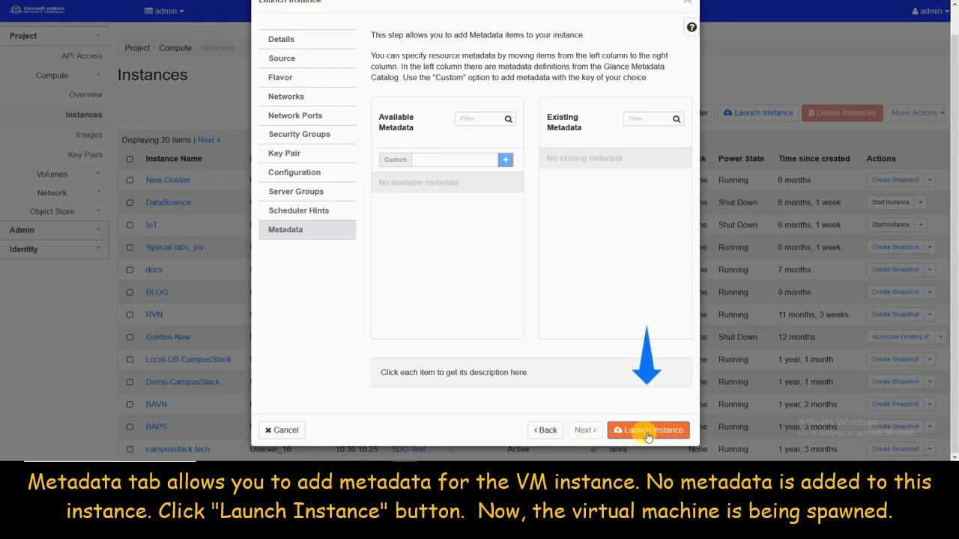
pyautogui.click(643, 432)
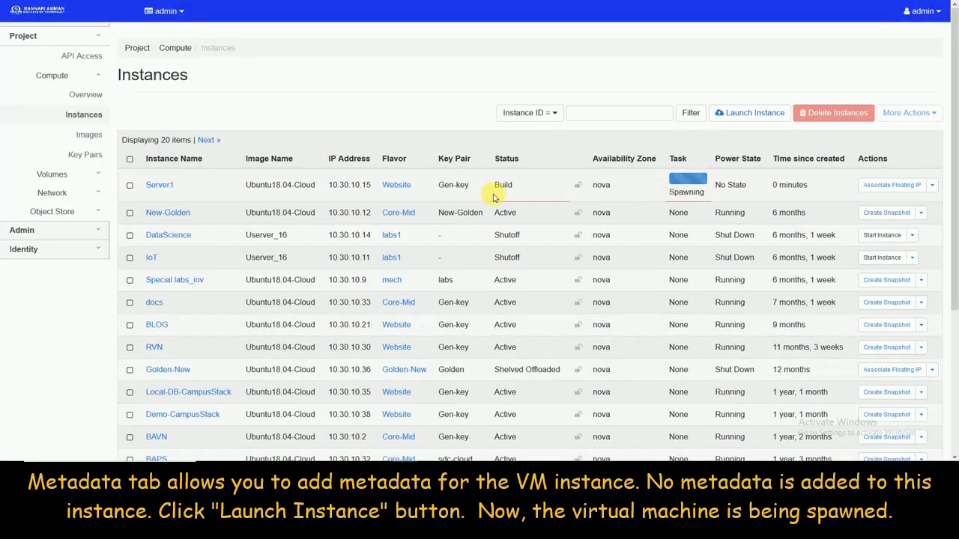
pyautogui.click(399, 187)
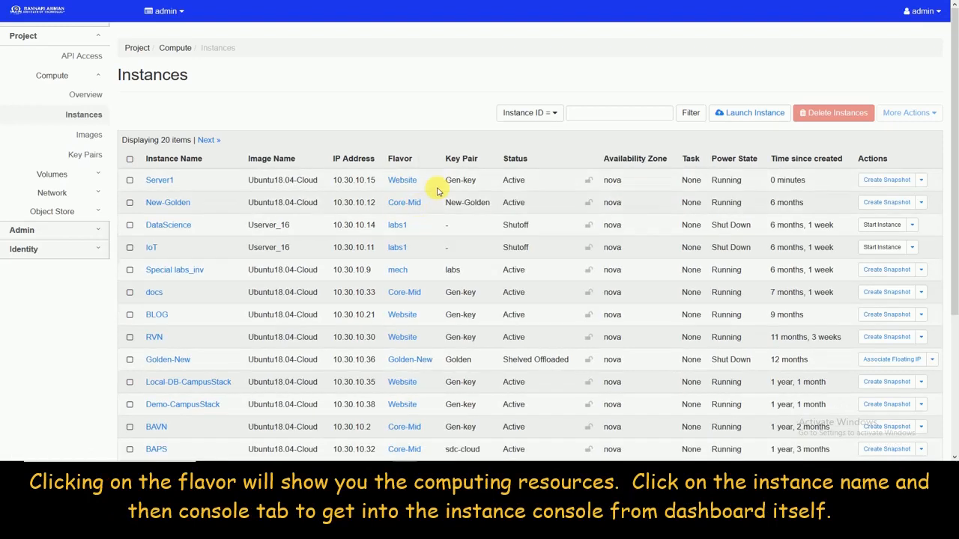
# Step: Show Server1's console alone on its own page, with the VM's boot log visible
pyautogui.click(162, 182)
pyautogui.click(236, 121)
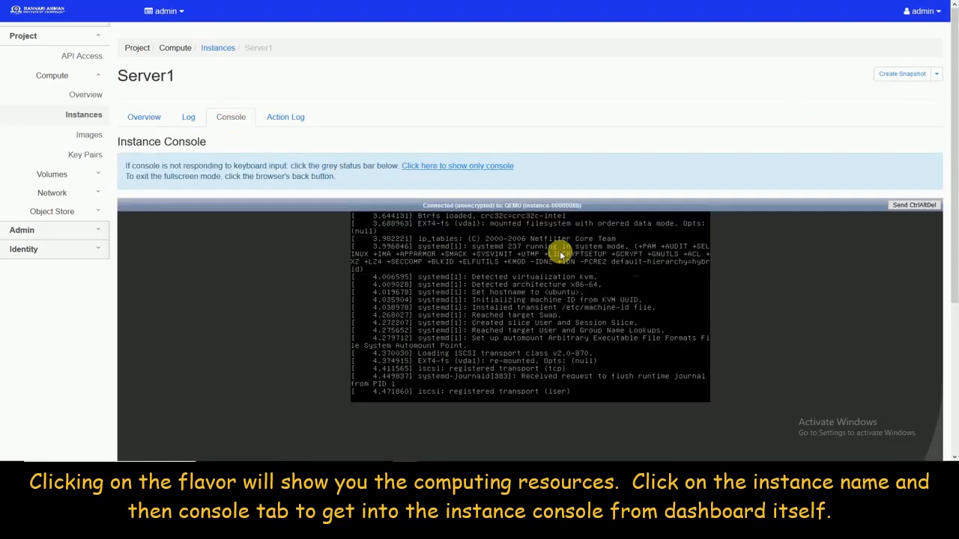
pyautogui.click(478, 167)
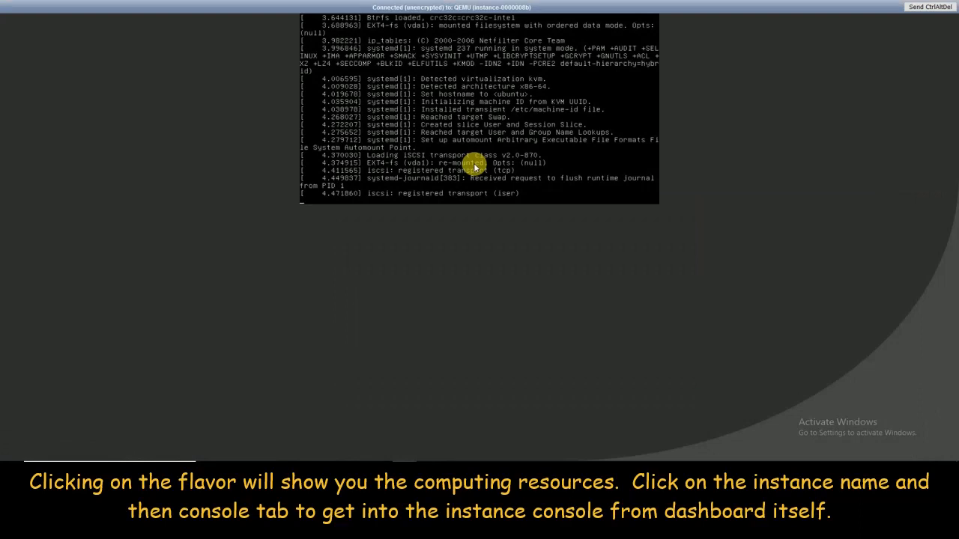